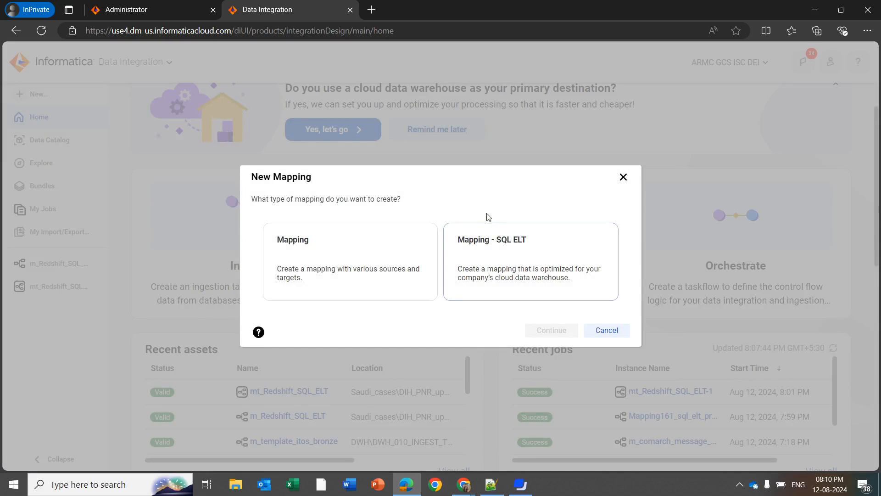
Step: Choose the Mapping - SQL ELT type for the new mapping and select Amazon Redshift as its cloud platform
left_click(517, 257)
left_click(541, 330)
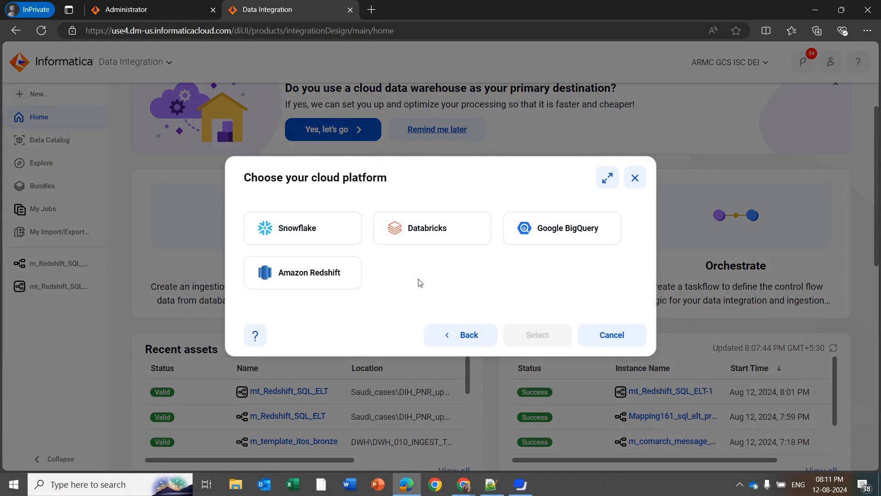
left_click(336, 284)
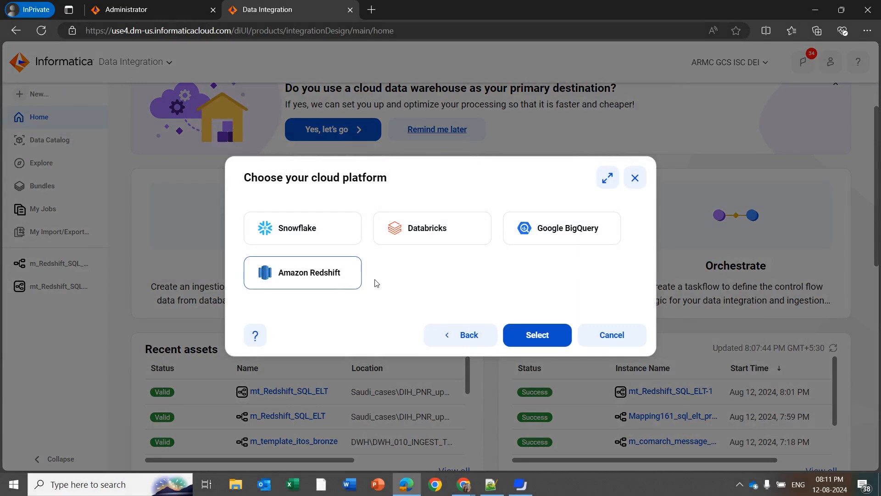
left_click(537, 335)
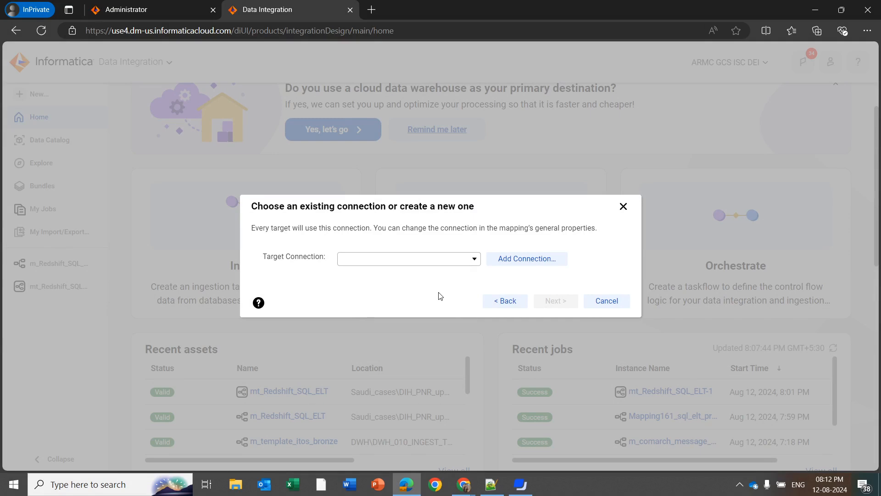
Step: Set the target connection to redshift_v2 (Amazon Redshift v2) and create the mapping
left_click(456, 265)
type("redshi")
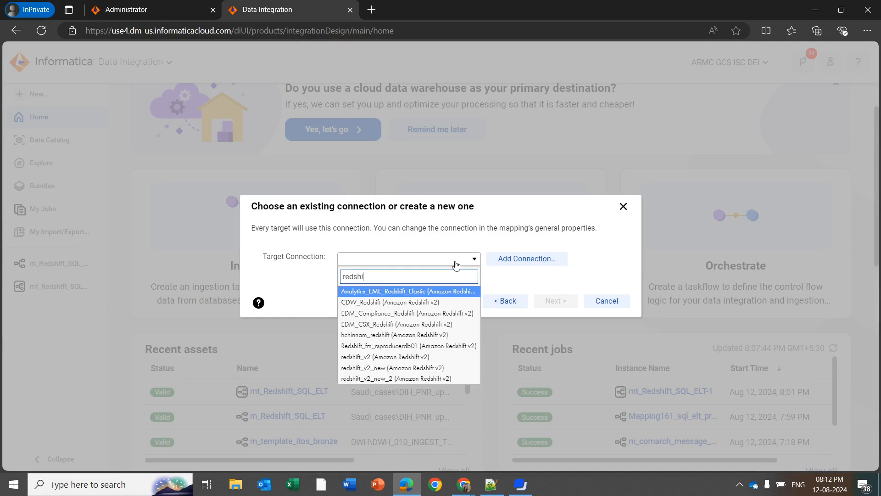
type("ft")
left_click(415, 358)
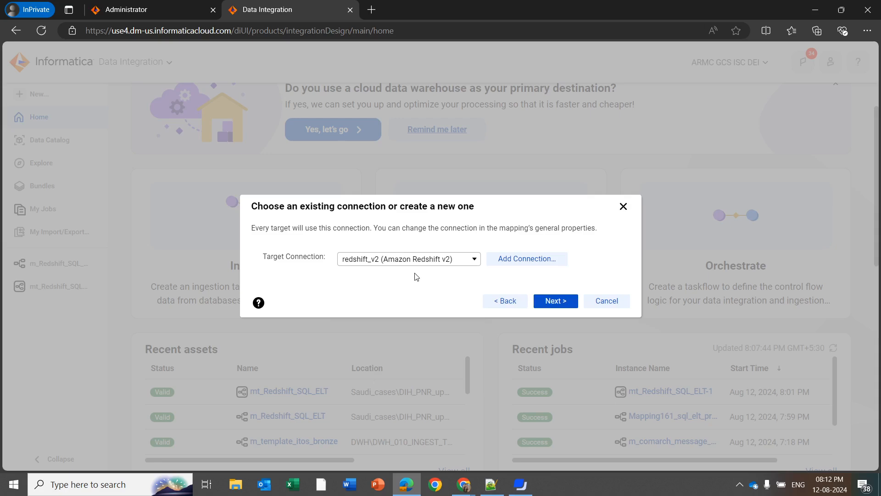
left_click(560, 305)
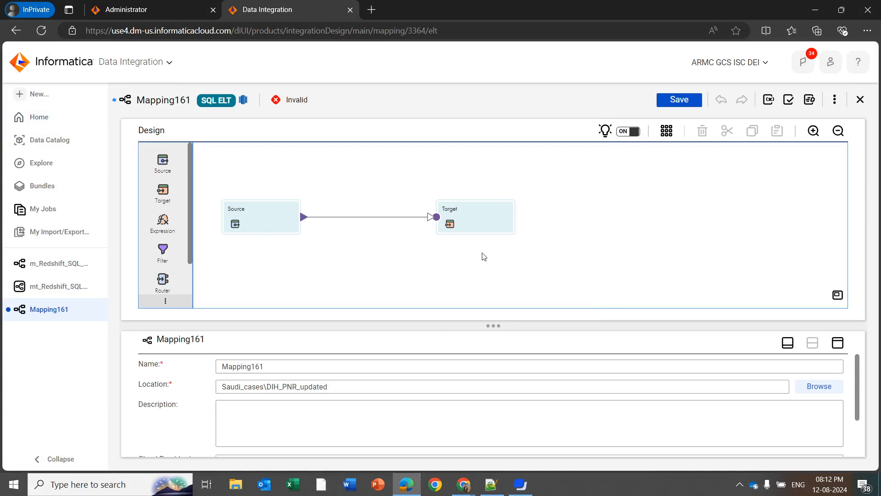
Step: Examine the new mapping's target settings and the connections available for its source
left_click(479, 229)
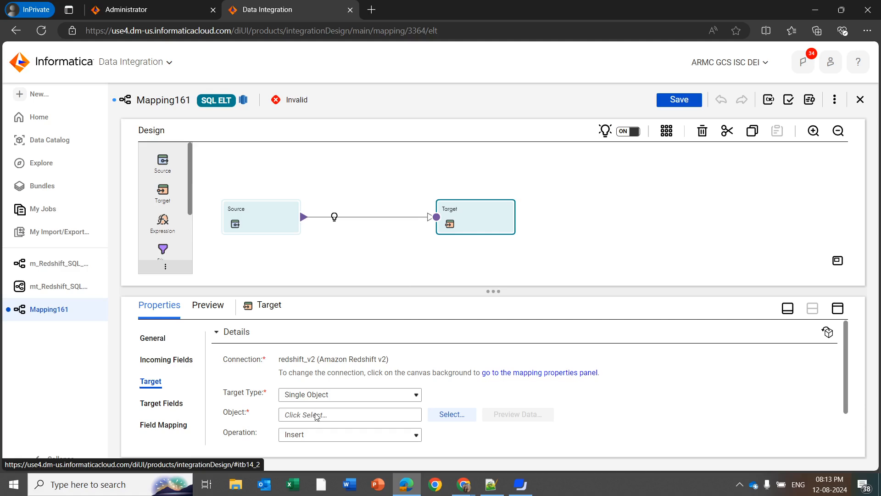
left_click(241, 216)
left_click(157, 362)
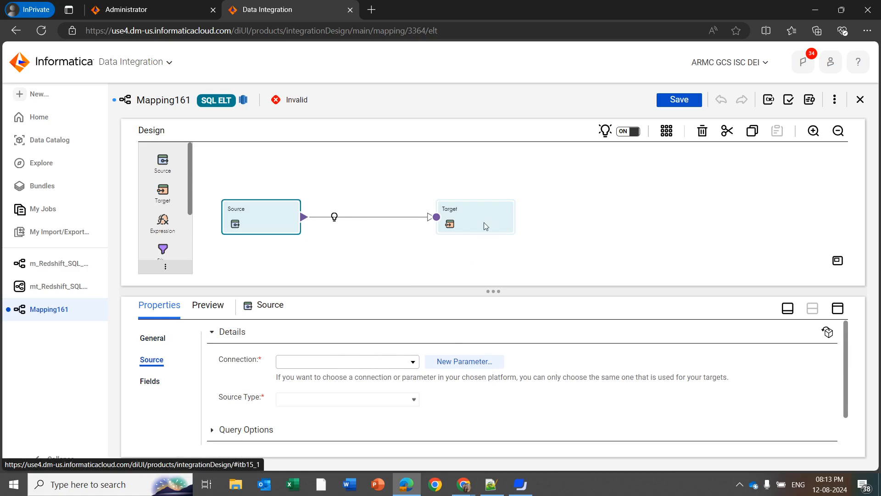
left_click(336, 364)
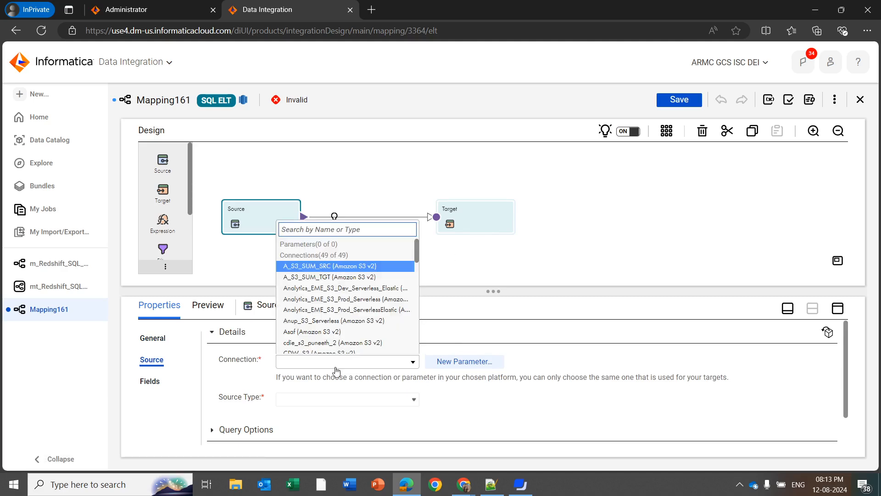
scroll(342, 283, "down", 8)
scroll(343, 283, "up", 8)
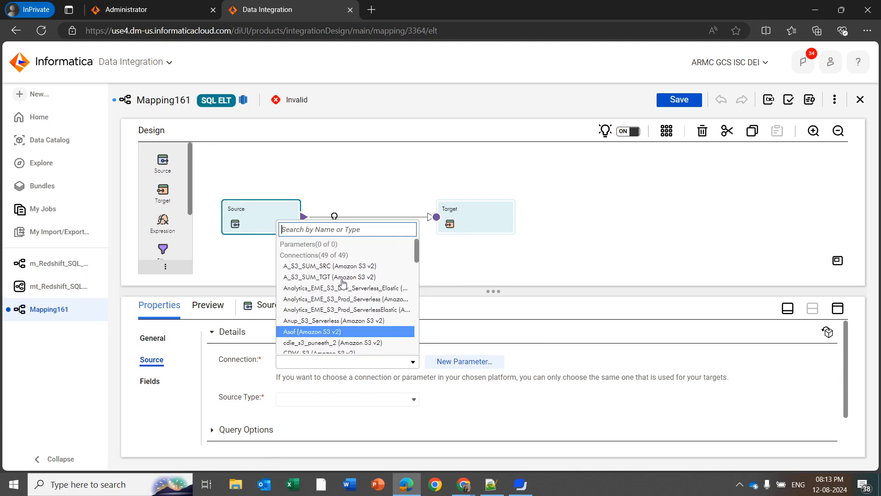
left_click(478, 258)
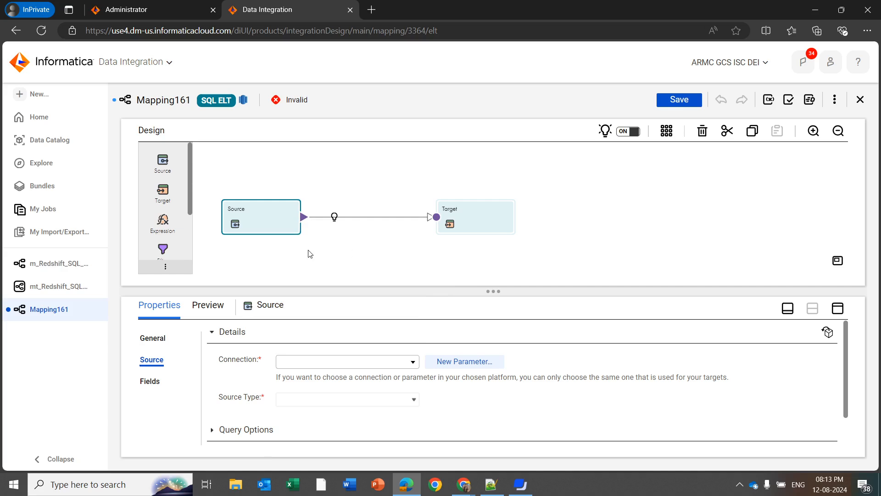
Step: Open the existing m_Redshift_SQL_ELT mapping and examine its source connection, target object and target operation
left_click(104, 264)
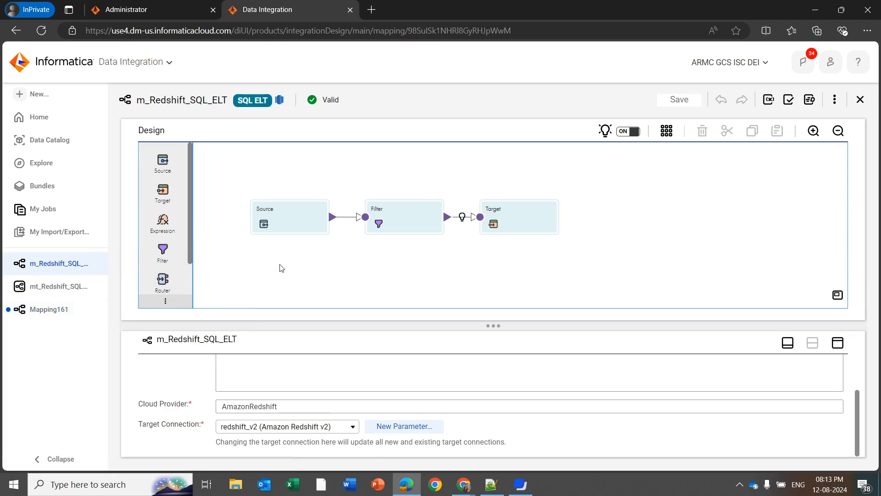
left_click(283, 211)
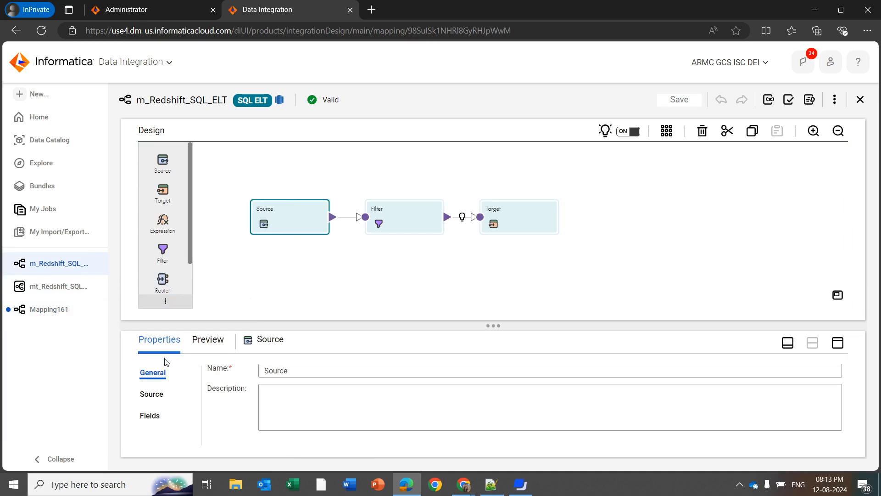
left_click(151, 394)
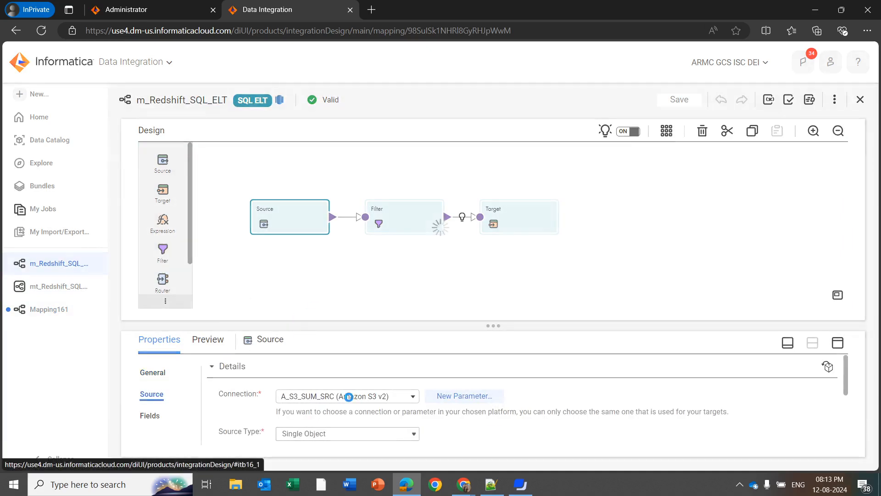
left_click(521, 213)
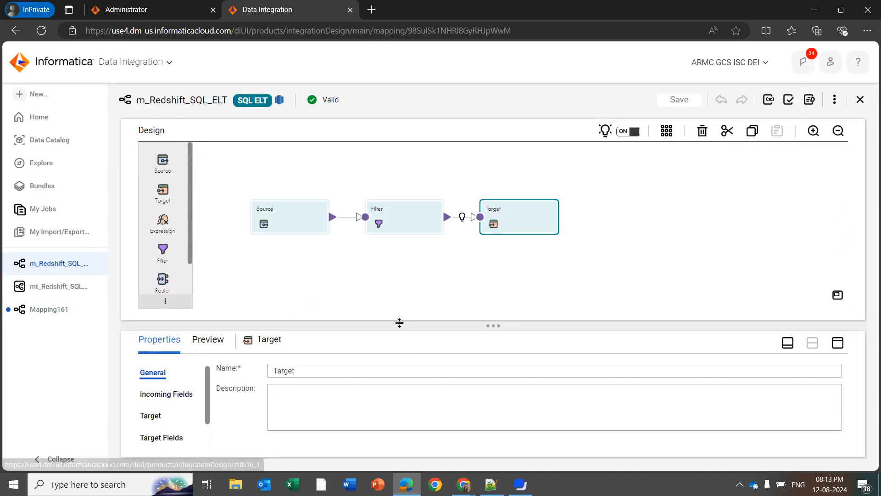
left_click(151, 416)
scroll(393, 402, "down", 2)
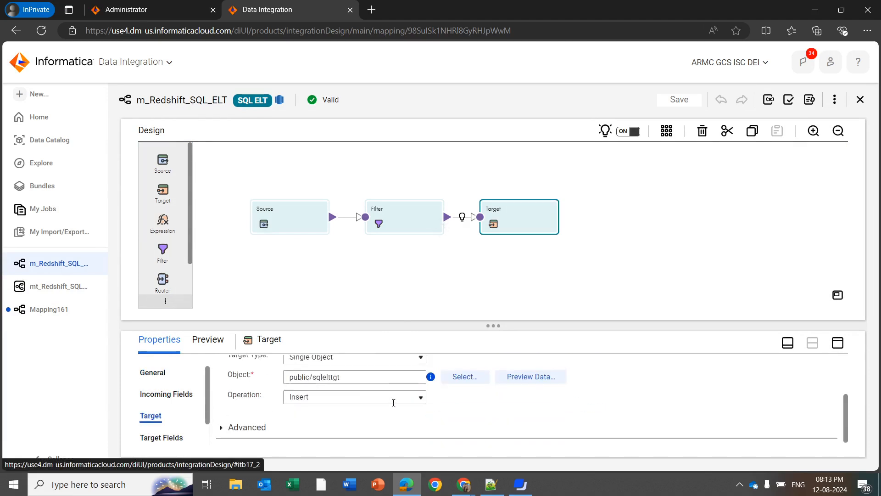
left_click(361, 270)
Step: Compare the source and target settings of m_Redshift_SQL_ELT again and examine its filter condition
left_click(289, 216)
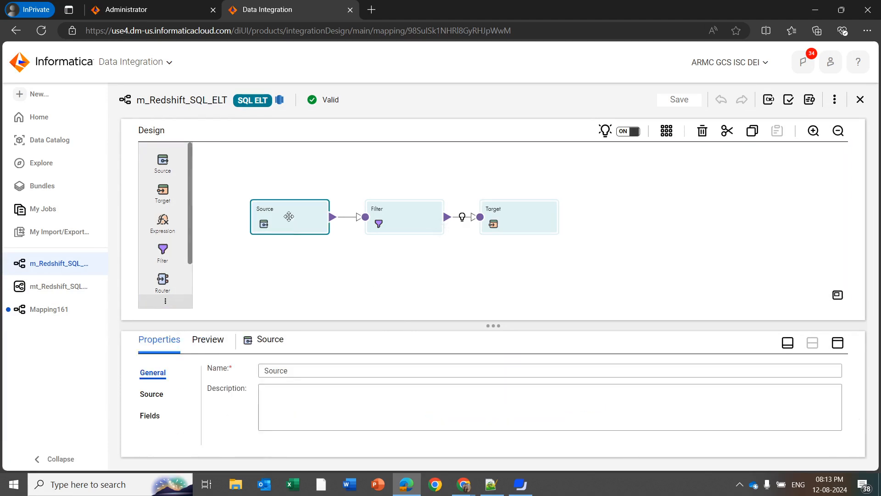
left_click(151, 394)
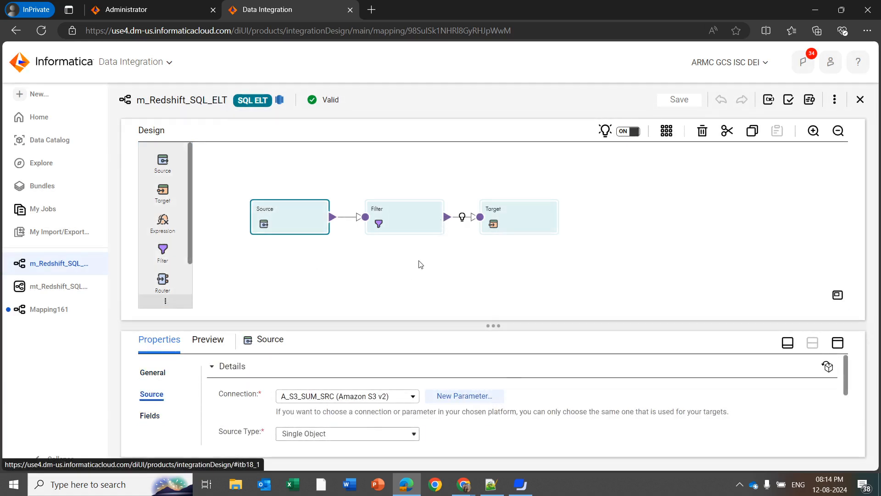
left_click(510, 219)
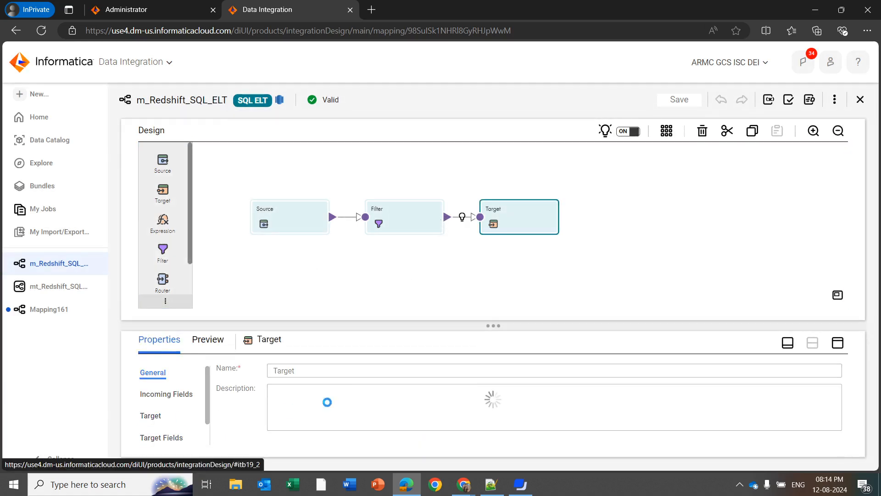
scroll(408, 431, "down", 2)
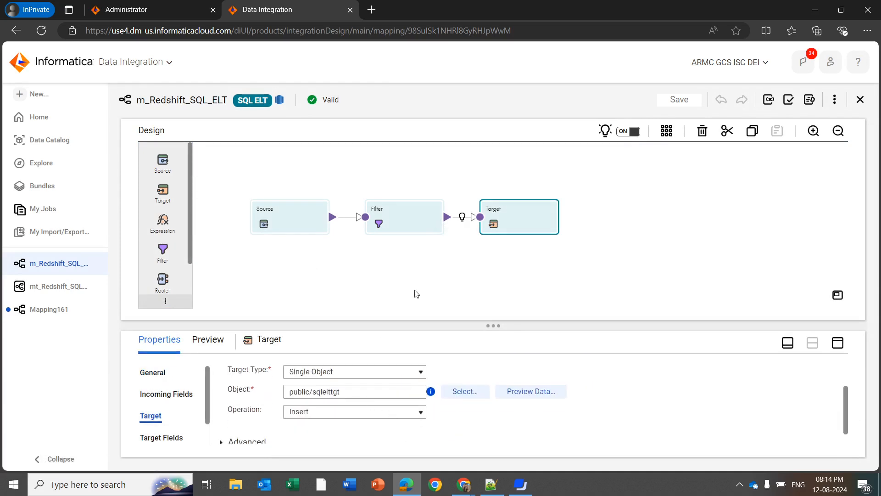
left_click(397, 209)
left_click(149, 415)
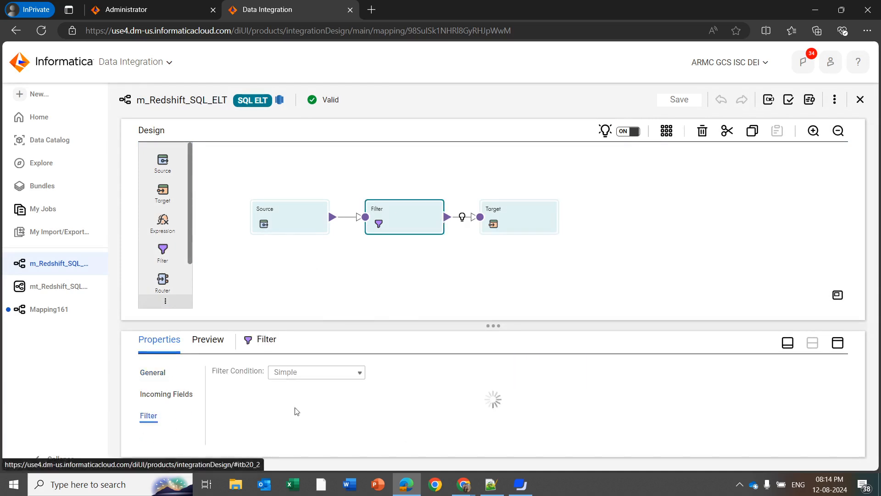
Step: Generate the SQL ELT query for the m_Redshift_SQL_ELT mapping
left_click(717, 228)
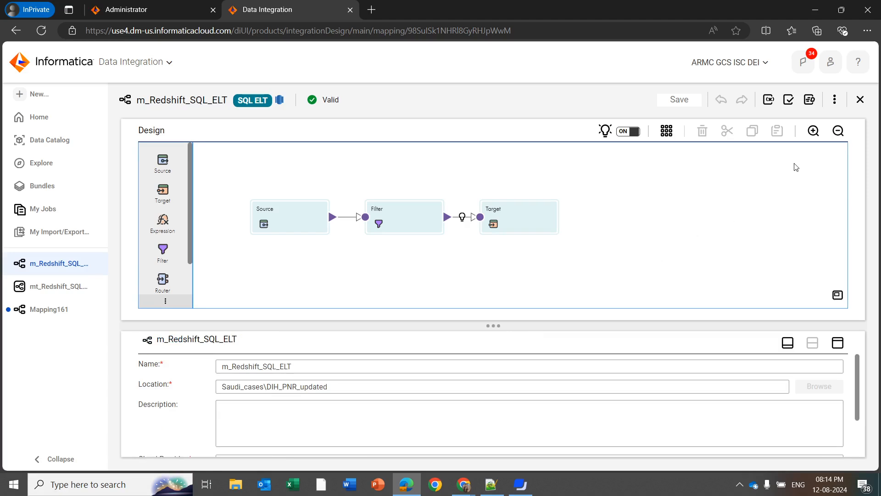
left_click(809, 99)
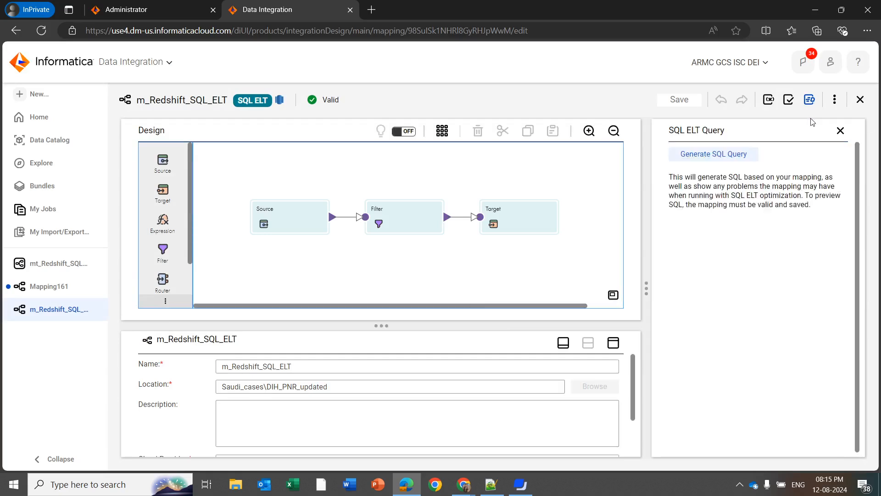
left_click(738, 155)
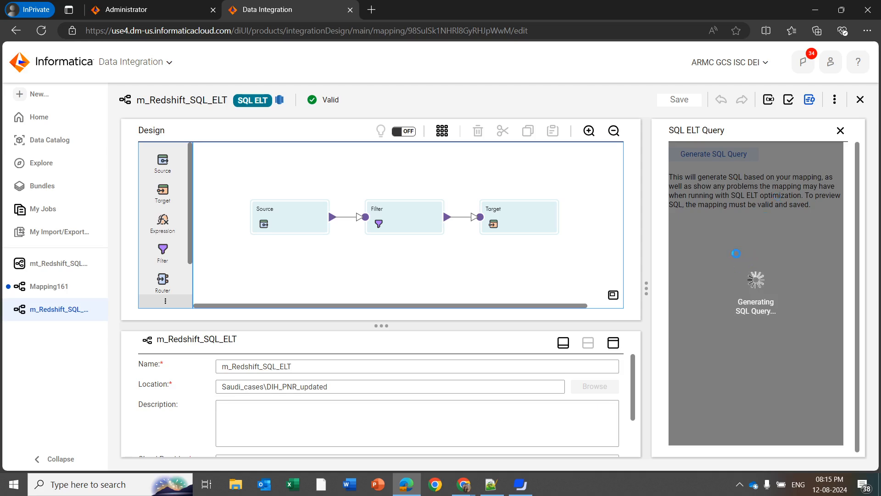
Step: Check the query preview job in My Jobs, removing the asset name filter and refreshing the list
left_click(69, 211)
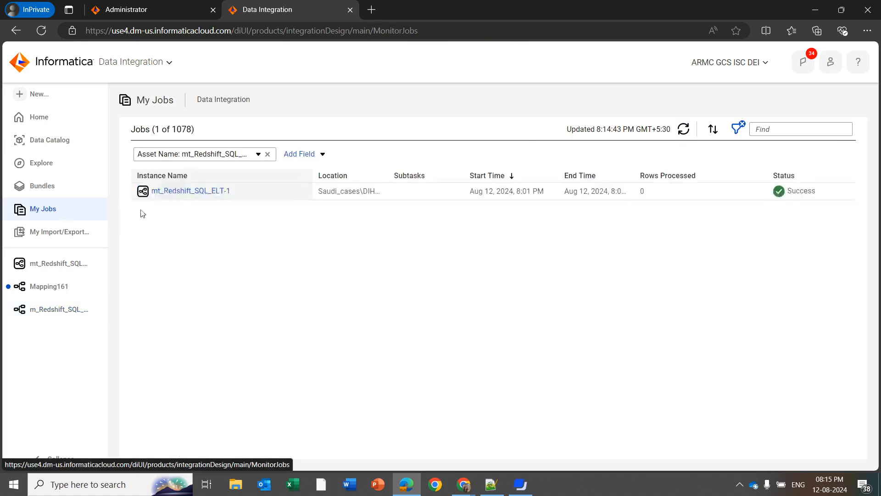
left_click(684, 129)
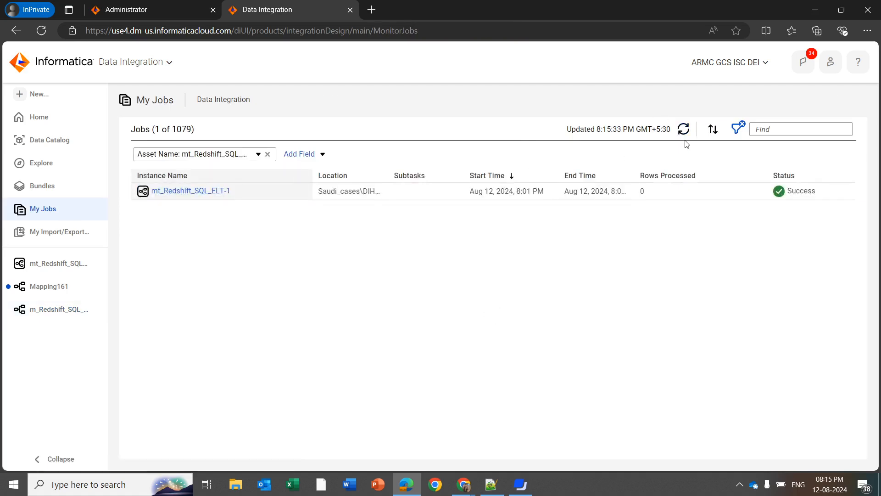
left_click(682, 136)
left_click(267, 155)
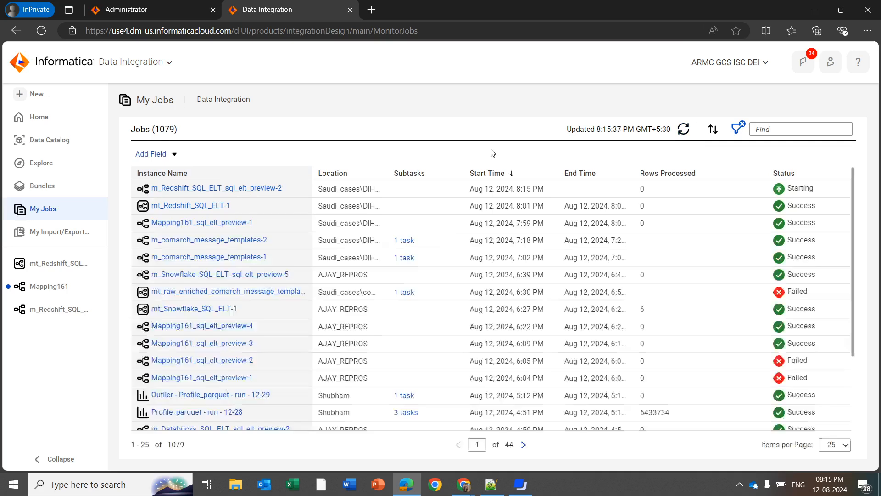
left_click(684, 131)
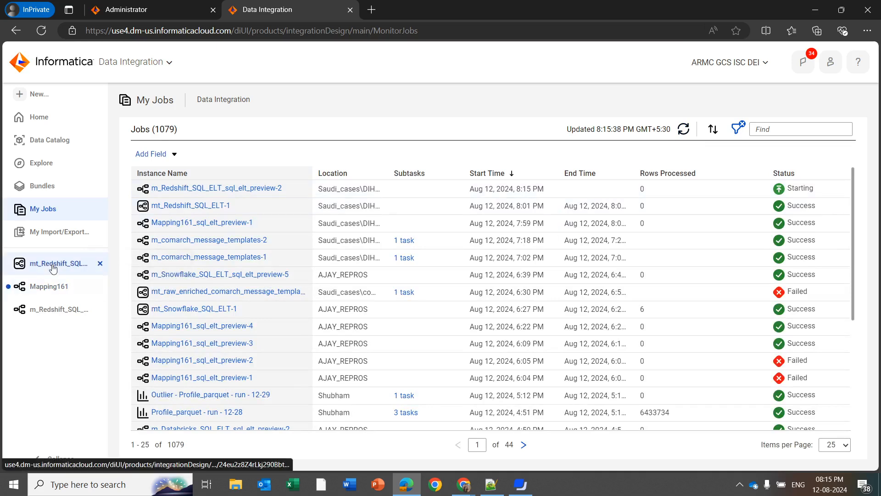
Step: Return to m_Redshift_SQL_ELT and examine the generated SQL in the enlarged view, from the temp table creation to the final insert
left_click(57, 309)
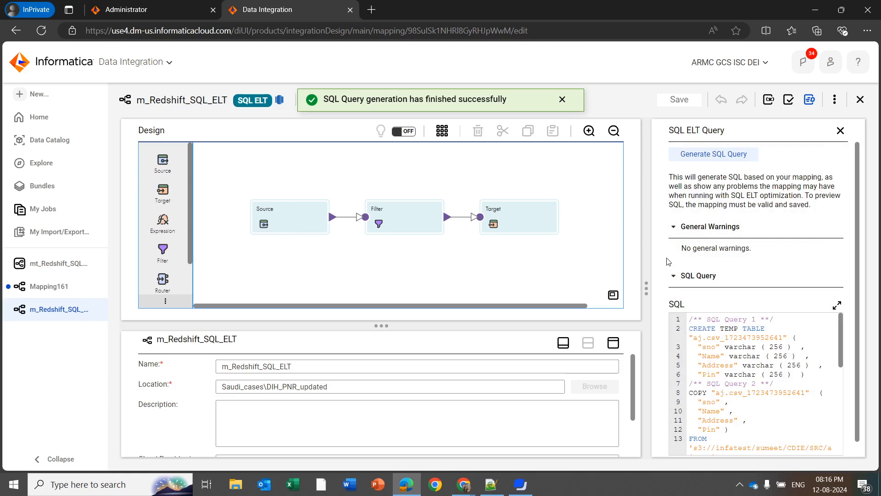
left_click(838, 305)
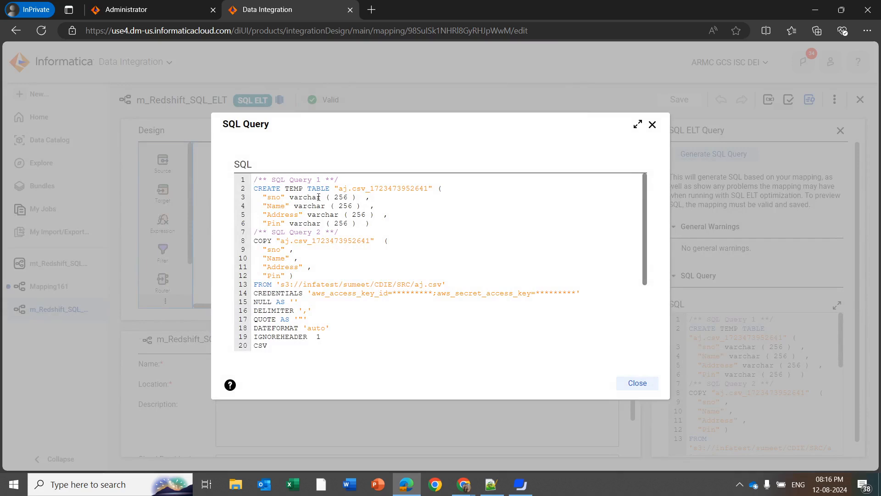
double_click(379, 188)
left_click(406, 221)
scroll(390, 239, "down", 2)
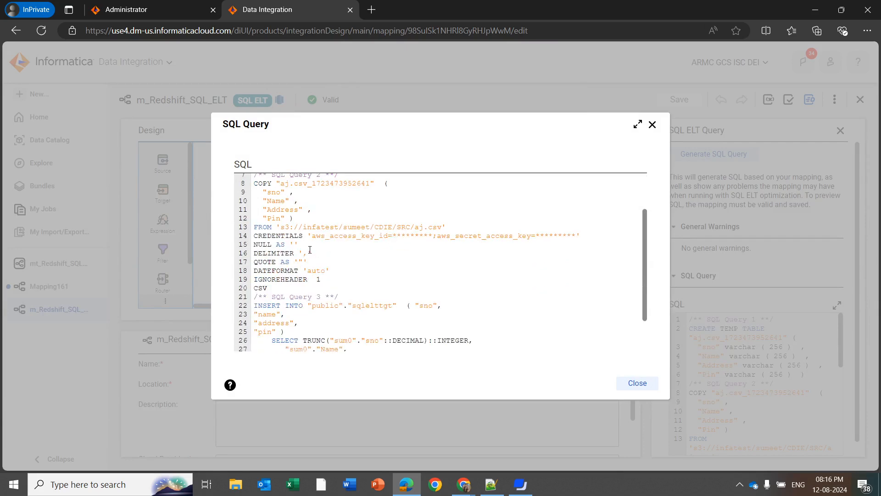
scroll(350, 253, "down", 2)
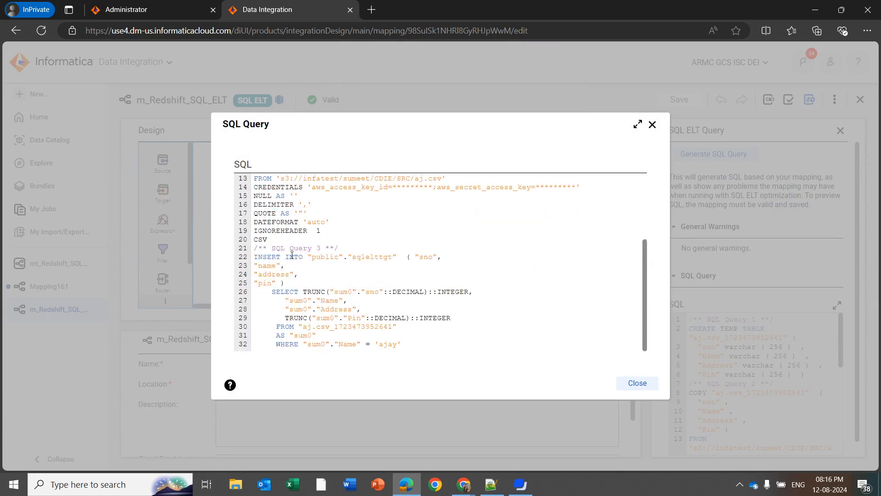
double_click(369, 257)
left_click(651, 384)
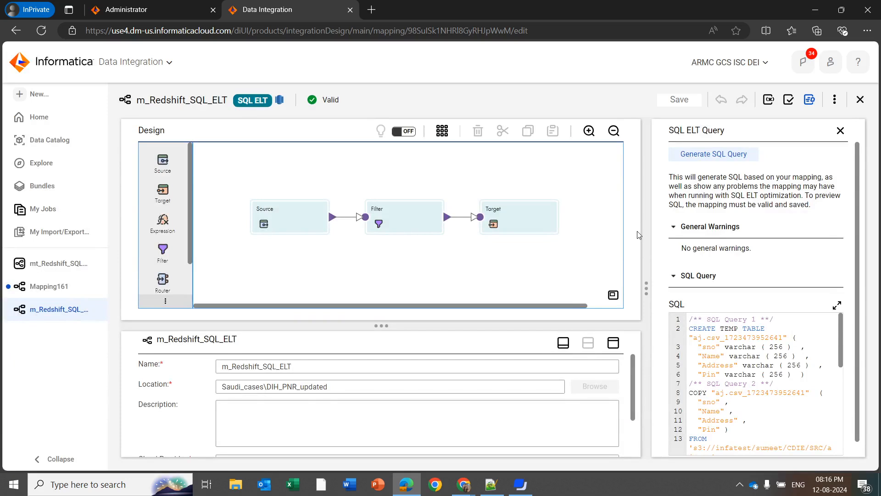
Step: Start a new mapping task based on the m_Redshift_SQL_ELT mapping
left_click(836, 100)
left_click(782, 124)
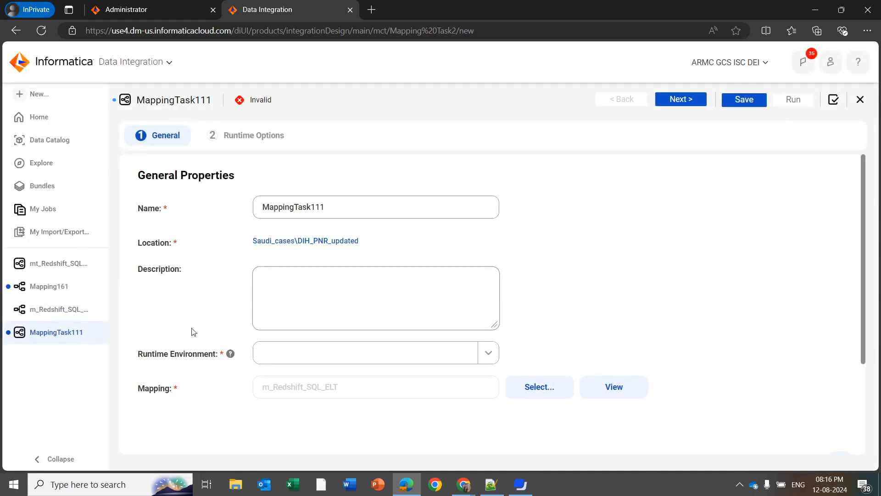
scroll(177, 350, "down", 3)
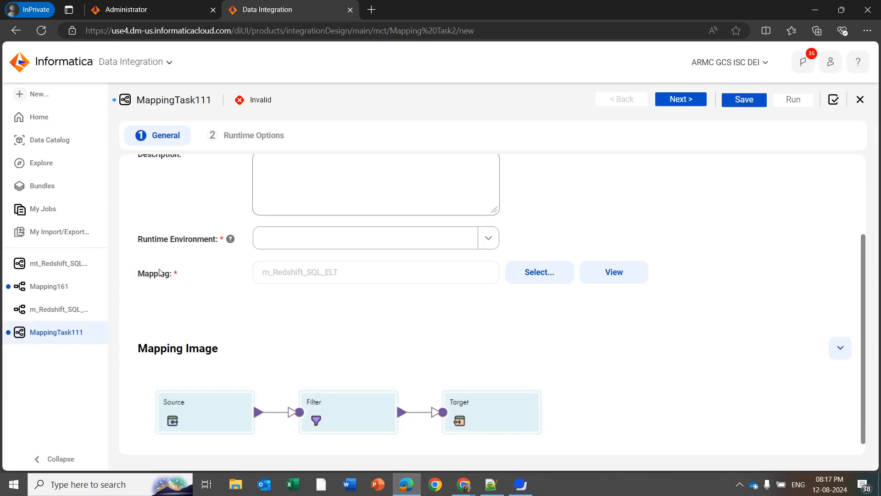
Step: Switch to the existing mt_Redshift_SQL_ELT mapping task and review its general properties, mapping image and runtime options
scroll(203, 286, "up", 3)
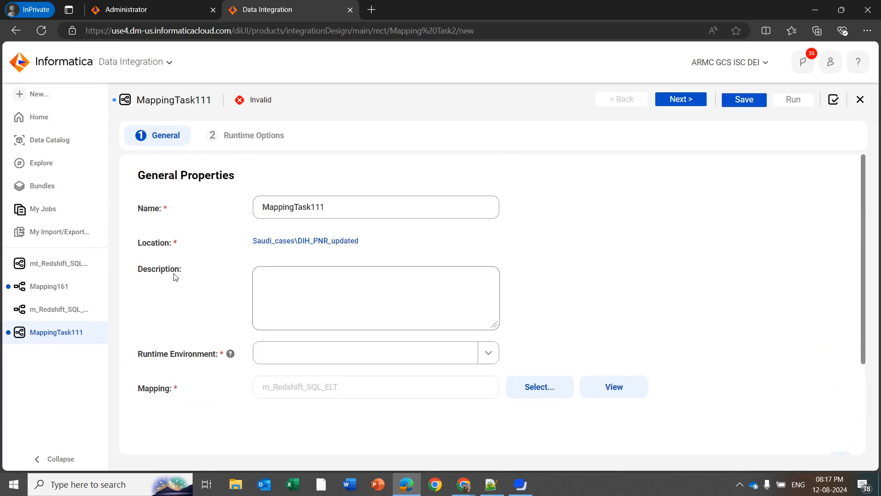
left_click(49, 269)
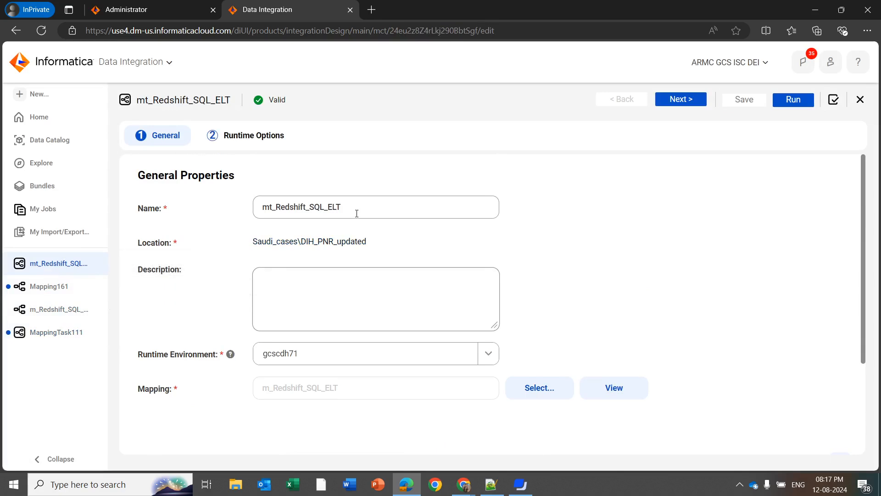
scroll(356, 214, "down", 3)
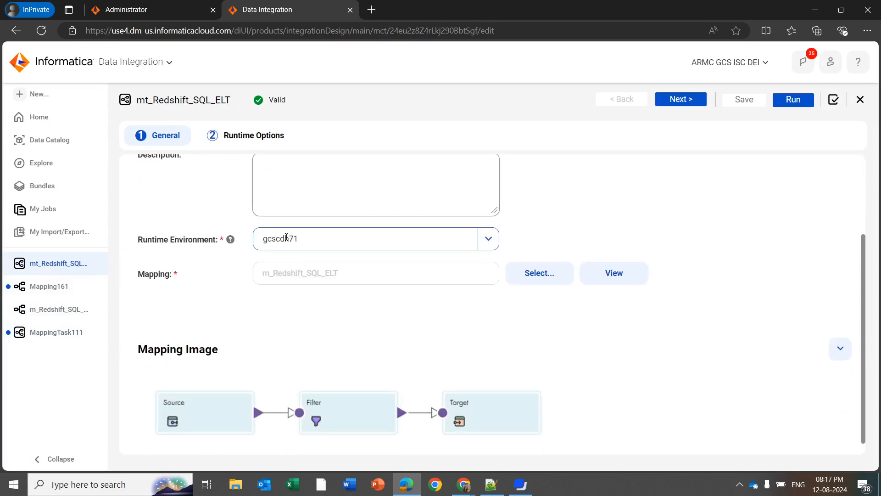
scroll(286, 237, "down", 1)
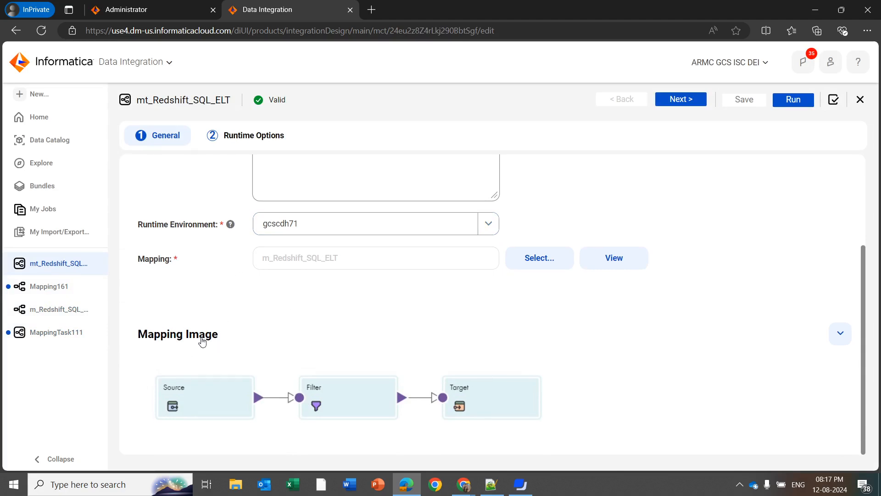
scroll(718, 236, "up", 3)
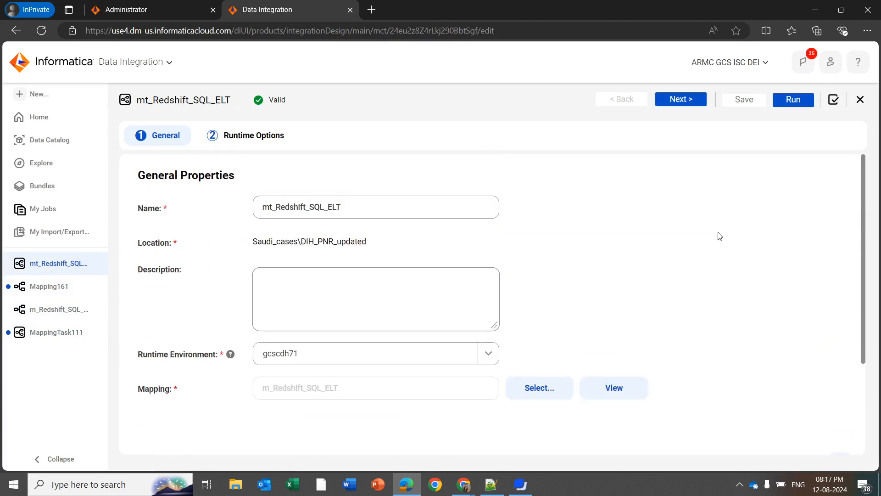
left_click(685, 102)
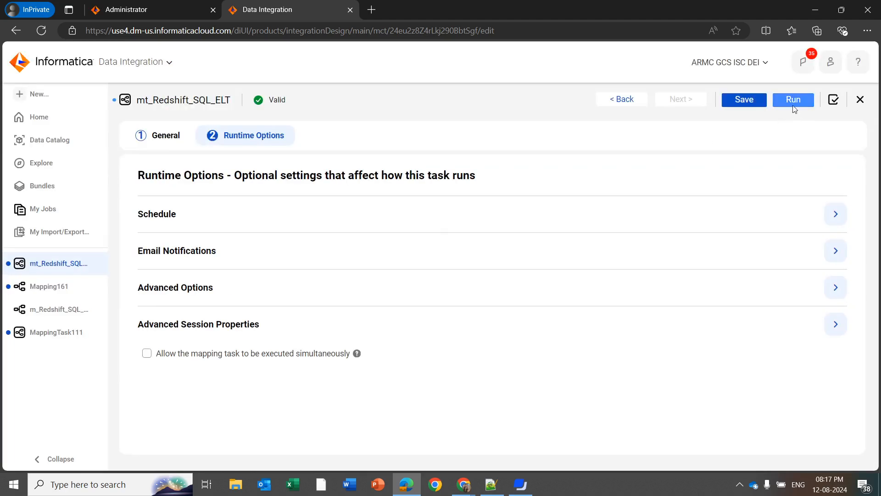
Step: Open the mt_Redshift_SQL_ELT-1 job from My Jobs and download its session log
left_click(56, 217)
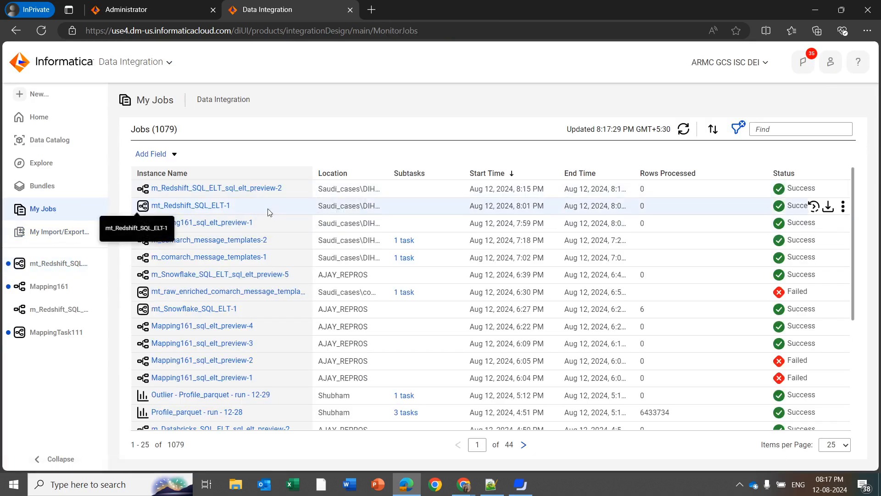
left_click(221, 205)
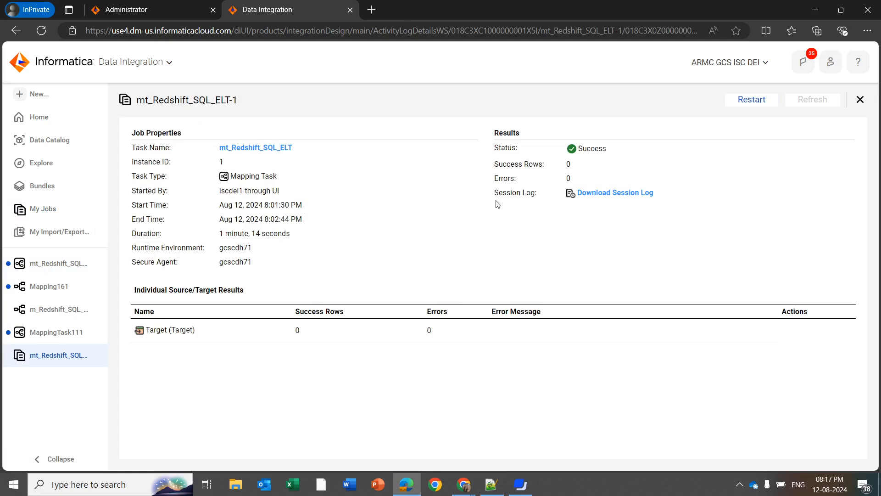
left_click(634, 201)
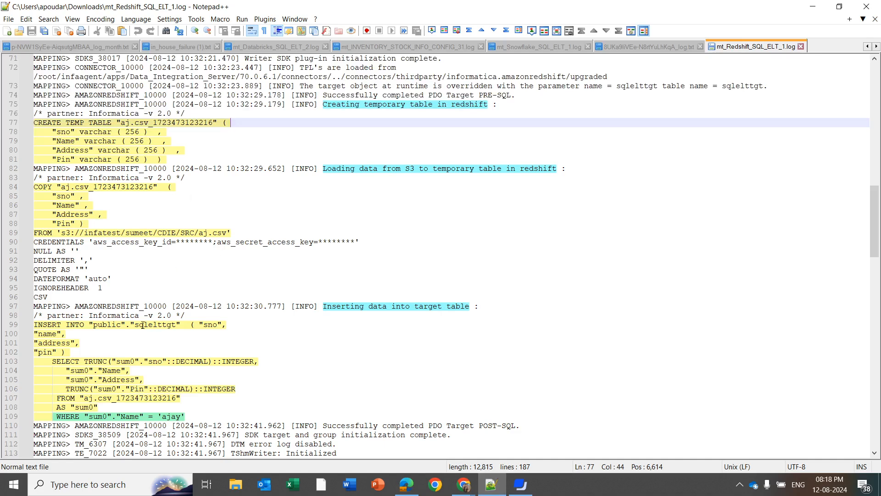
Step: In the mt_Redshift_SQL_ELT_1.log file in Notepad++, examine the INSERT statement for the sqlelttgt target table, through its WHERE filter
double_click(143, 325)
scroll(125, 349, "down", 1)
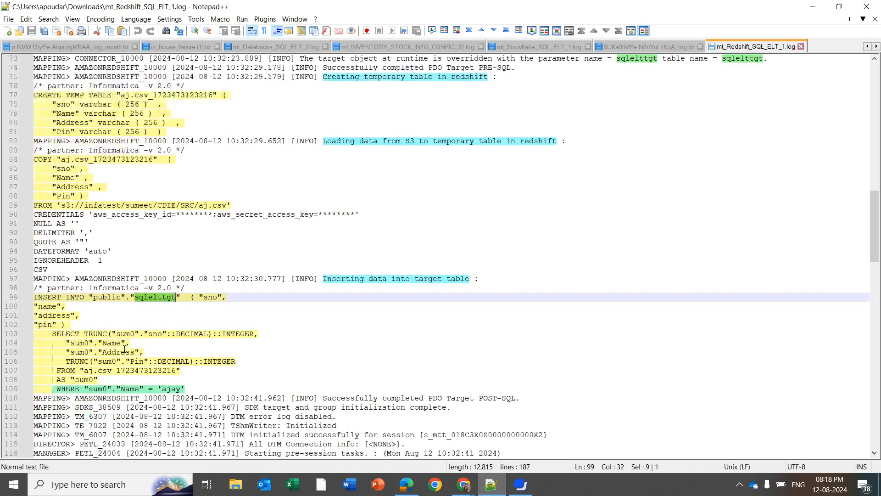
left_click_drag(34, 297, 180, 388)
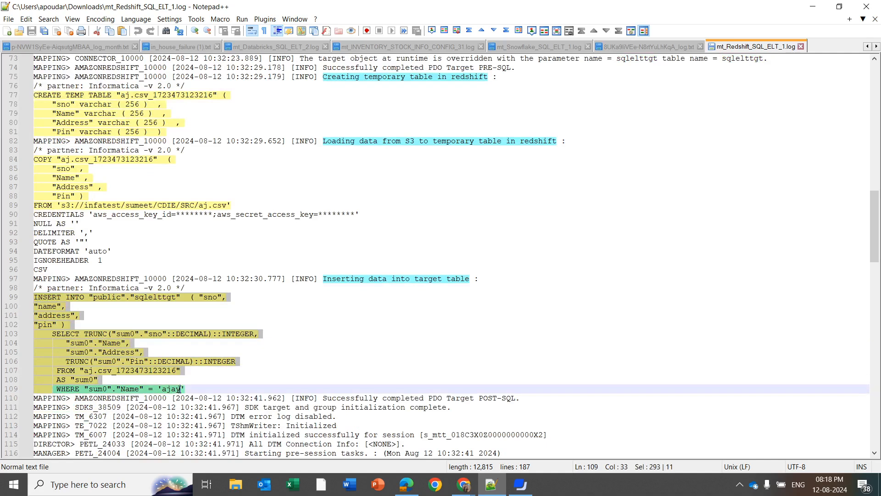
left_click(228, 389)
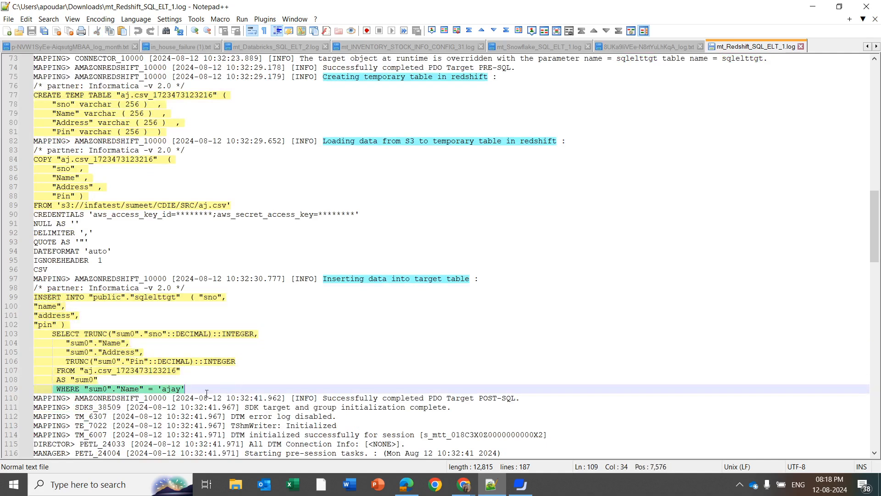